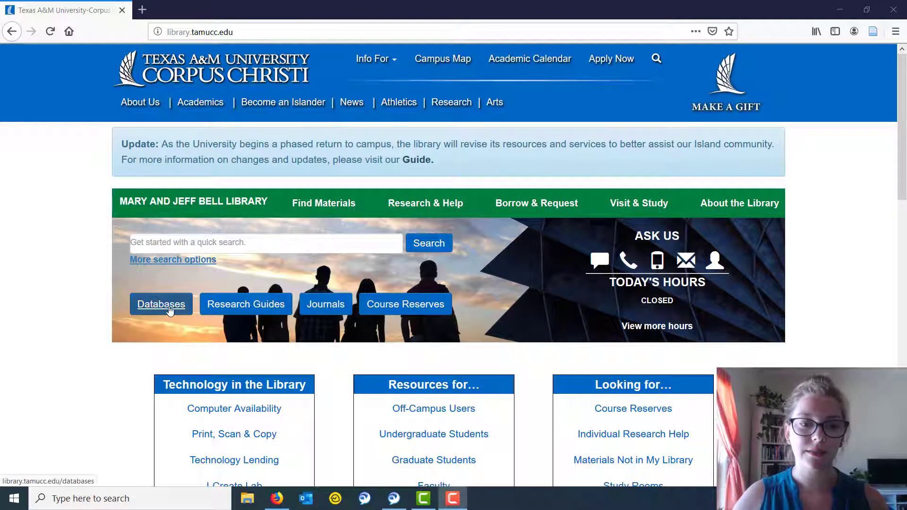
Open PubMed from the P section of the library's A-Z databases list
click(161, 305)
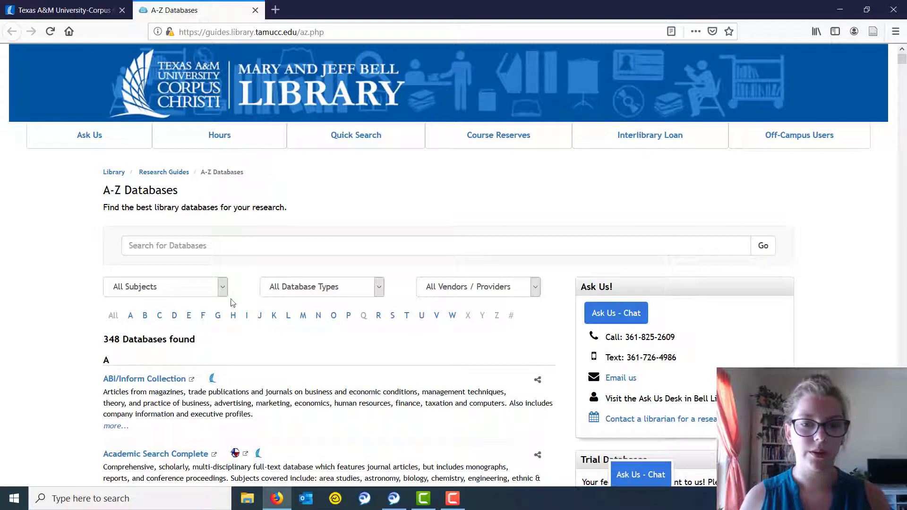
click(348, 316)
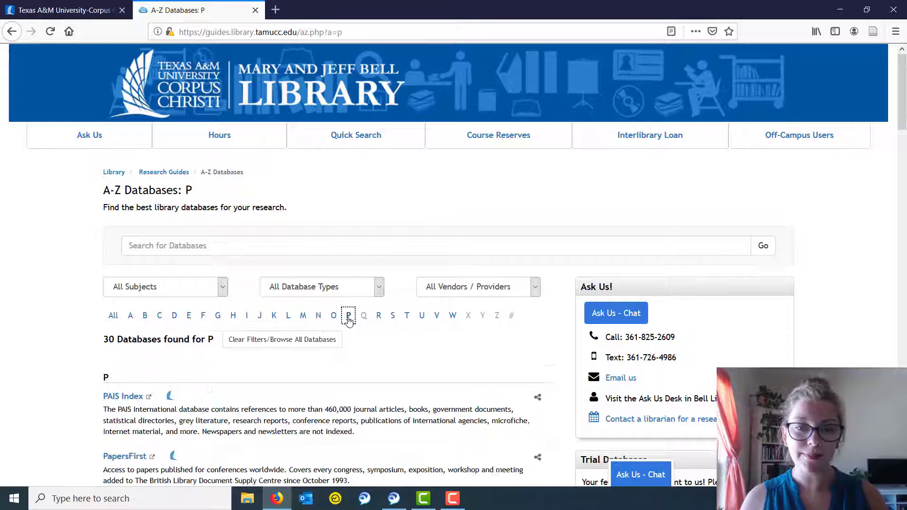
scroll(71, 350, down, 15)
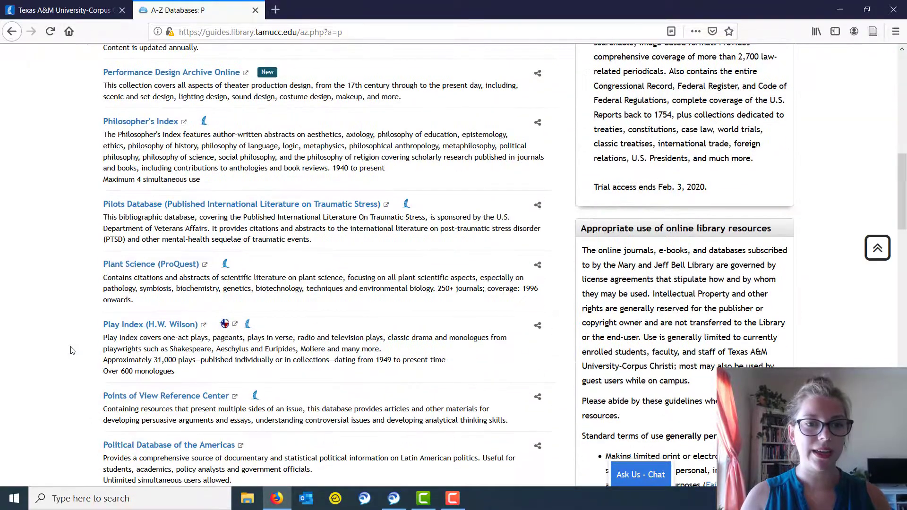
scroll(72, 350, down, 15)
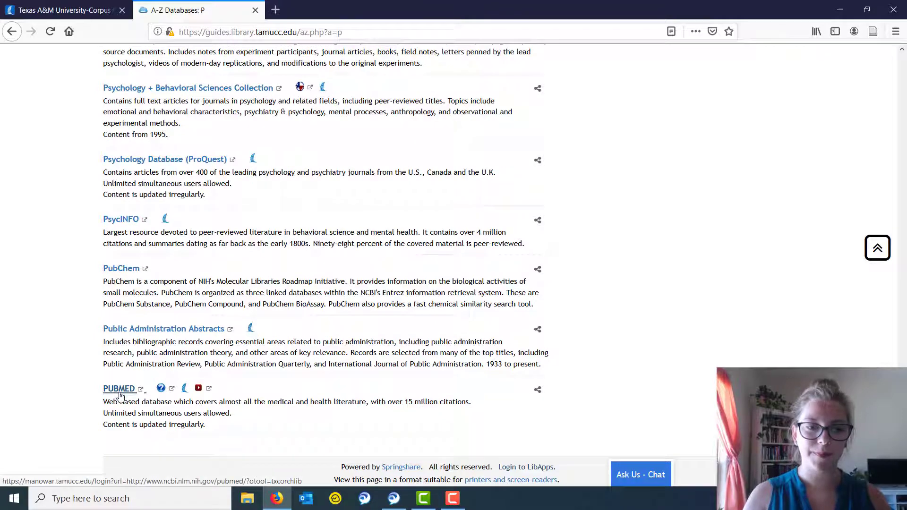
click(118, 387)
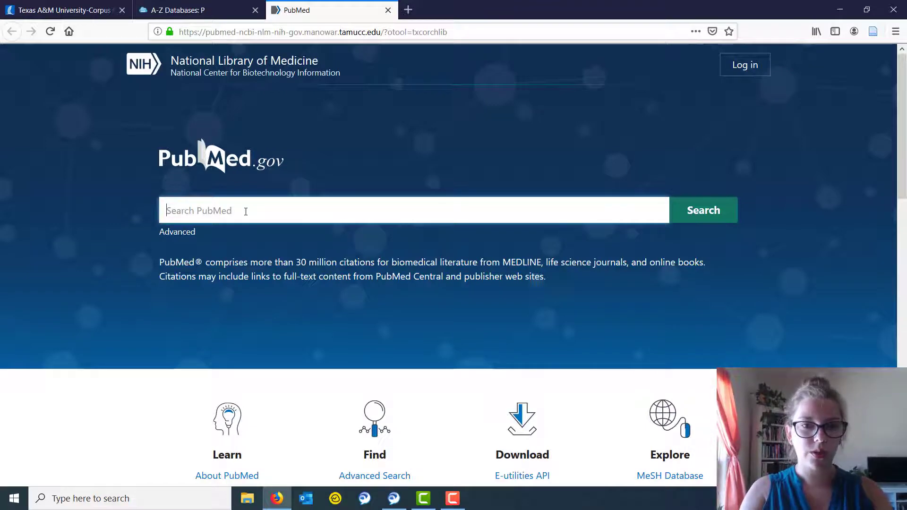
Search PubMed for 'vaccine' and scroll down to the Article Type filters
text(vaccine)
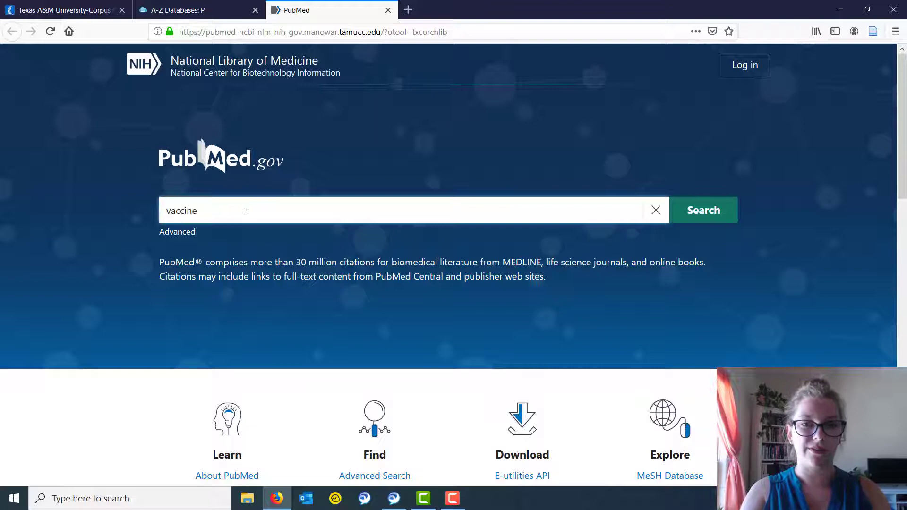
key(Return)
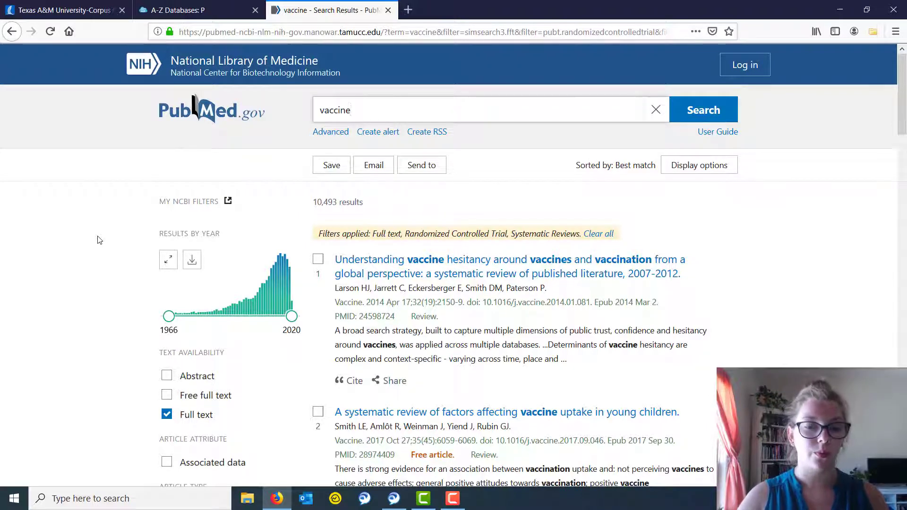
scroll(105, 224, down, 3)
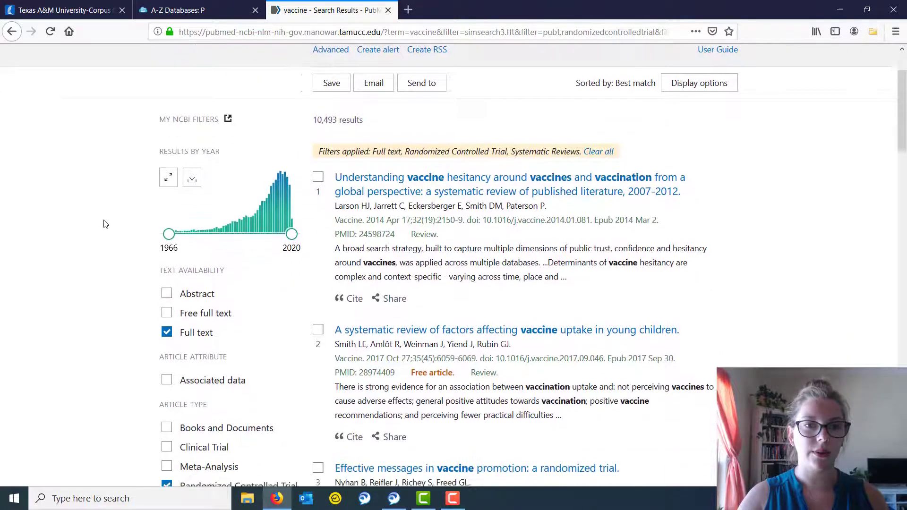
scroll(105, 224, down, 3)
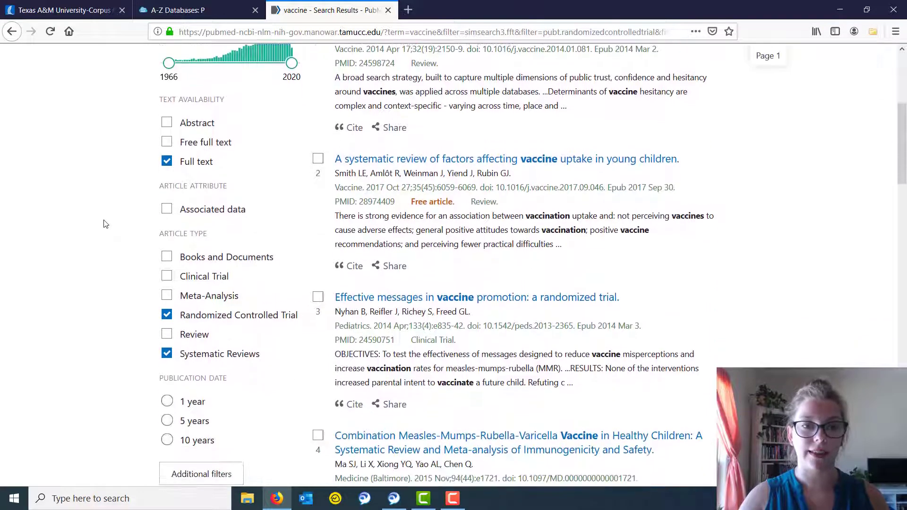
scroll(105, 224, down, 1)
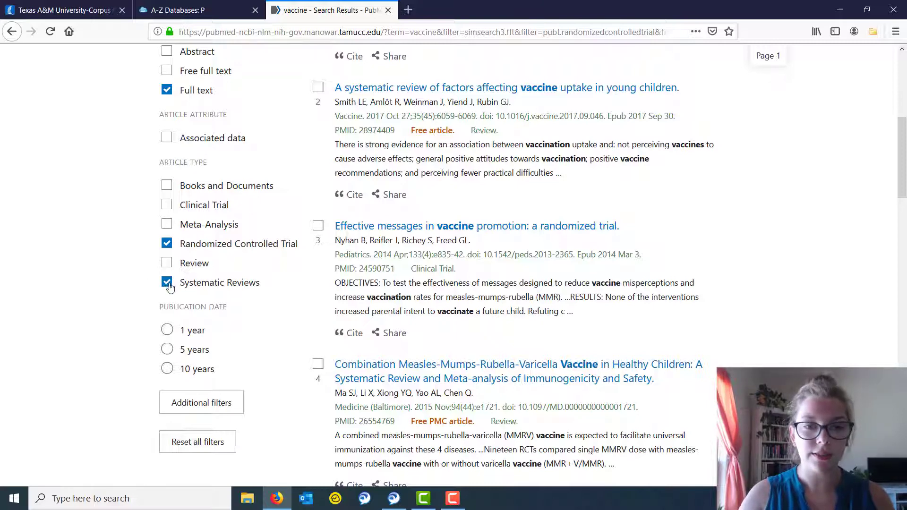
Remove the Systematic Reviews filter and add Clinical Trial under Article Type
click(168, 284)
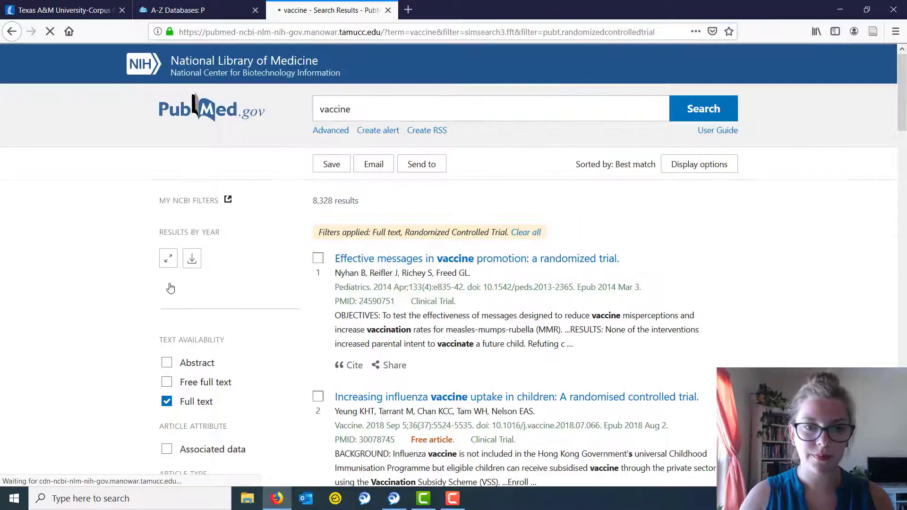
scroll(101, 331, down, 3)
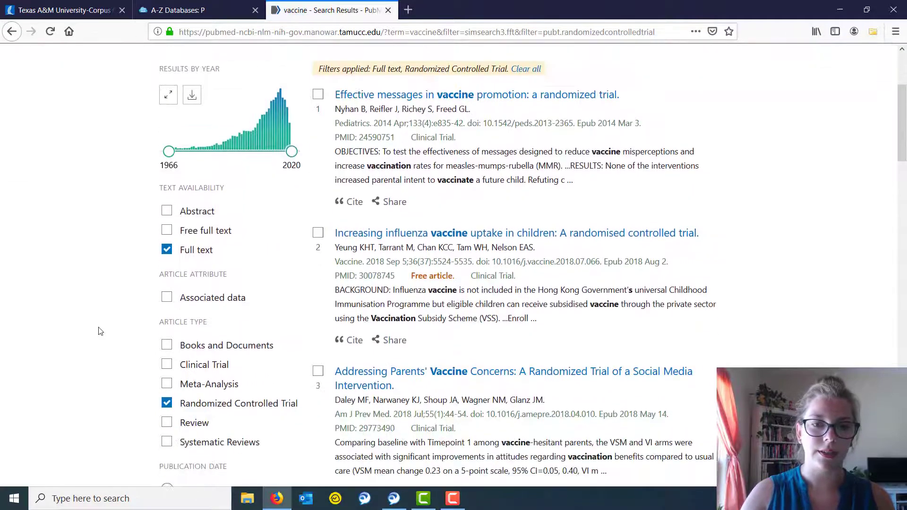
scroll(100, 332, down, 2)
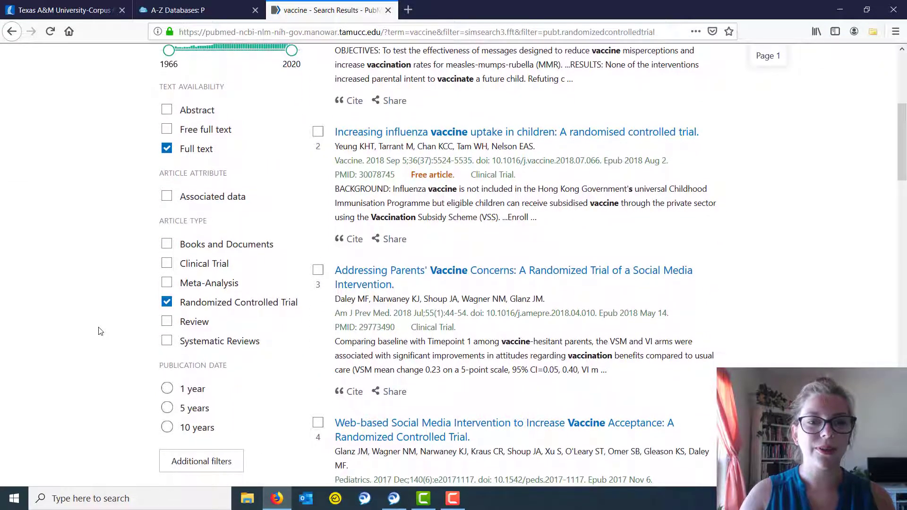
click(167, 265)
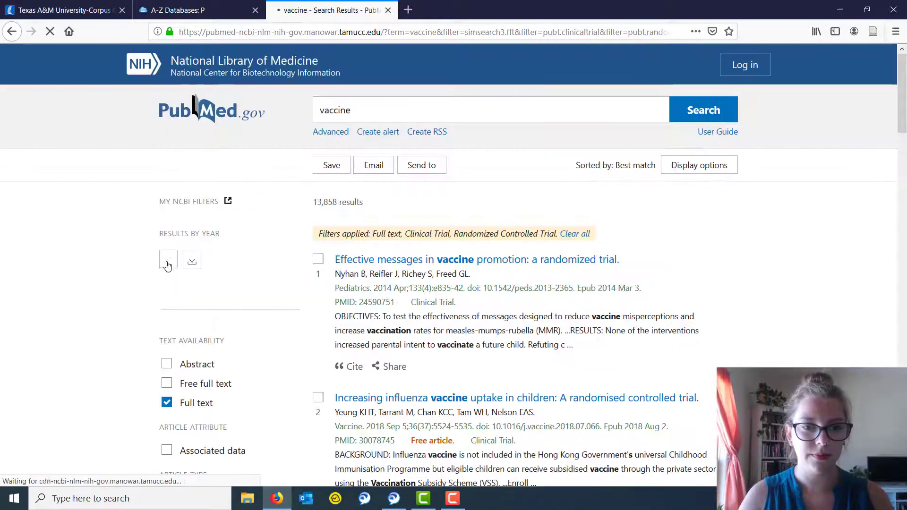
scroll(99, 335, down, 6)
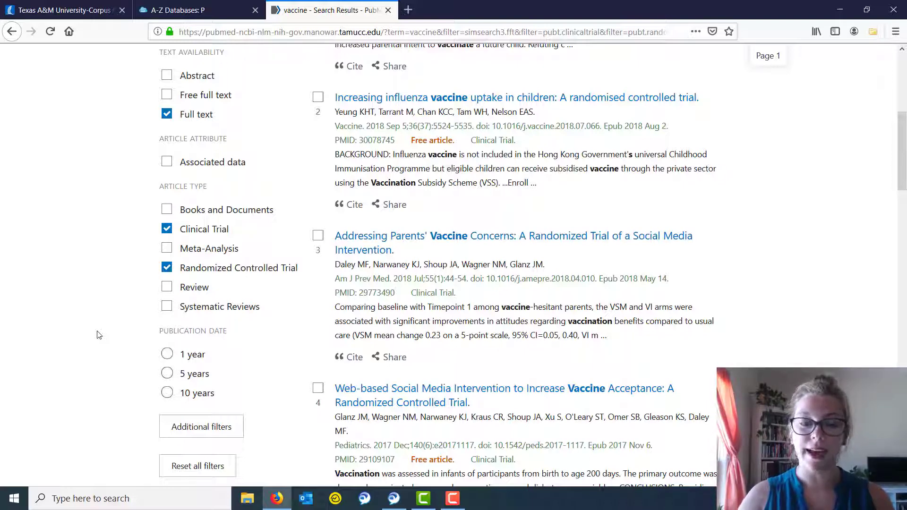
scroll(99, 336, down, 2)
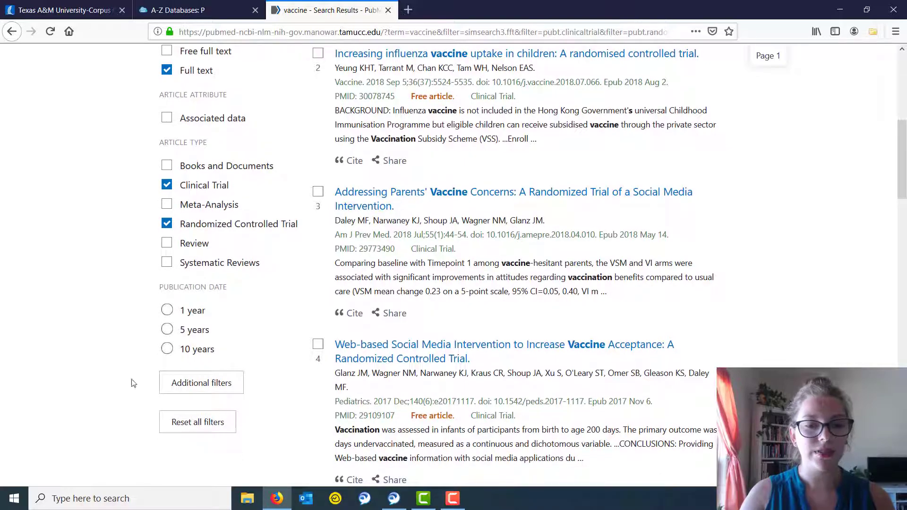
Add Case Reports and Clinical Study to the sidebar's Article Type choices
click(188, 386)
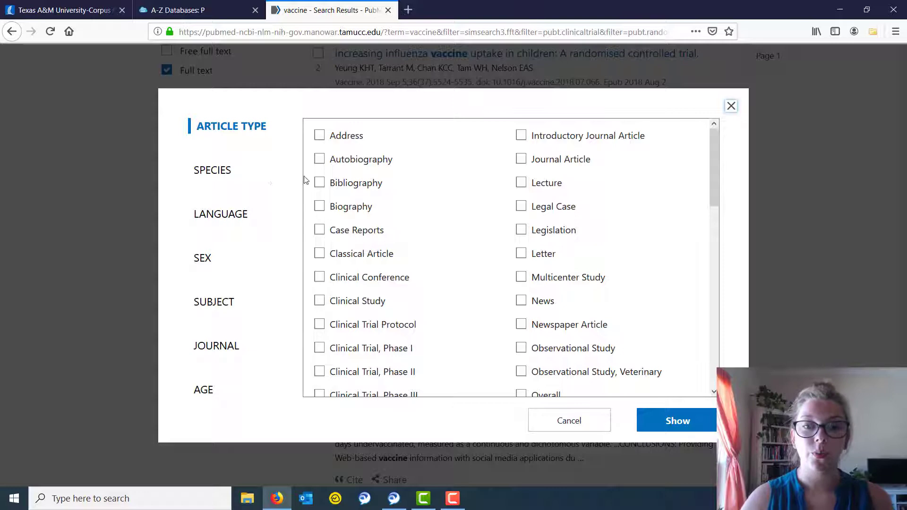
click(333, 235)
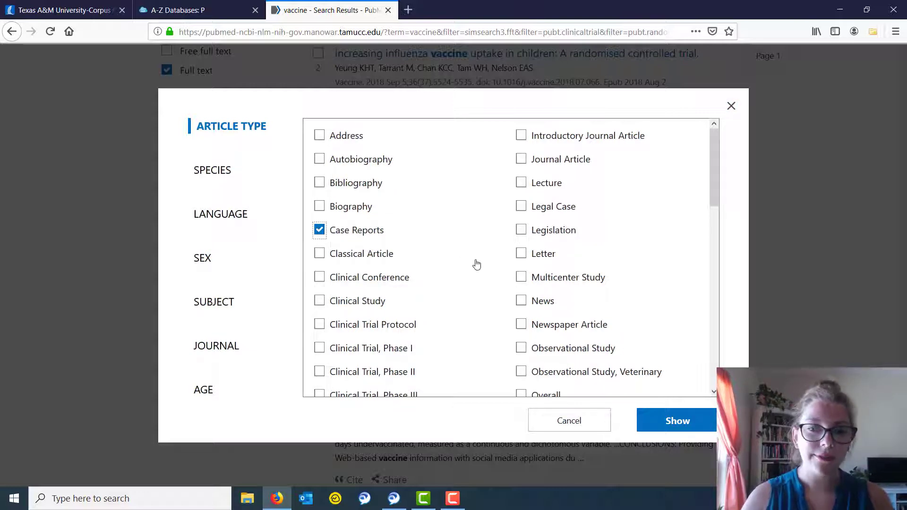
scroll(477, 265, down, 3)
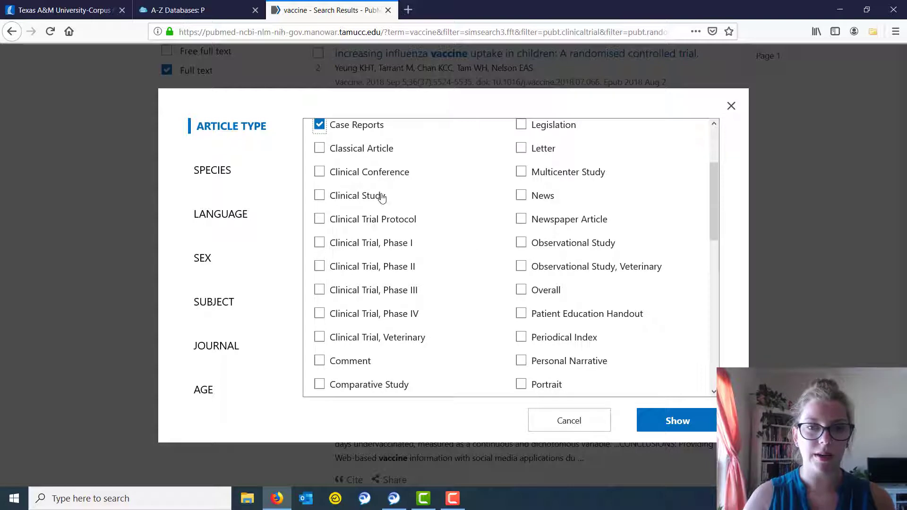
click(361, 200)
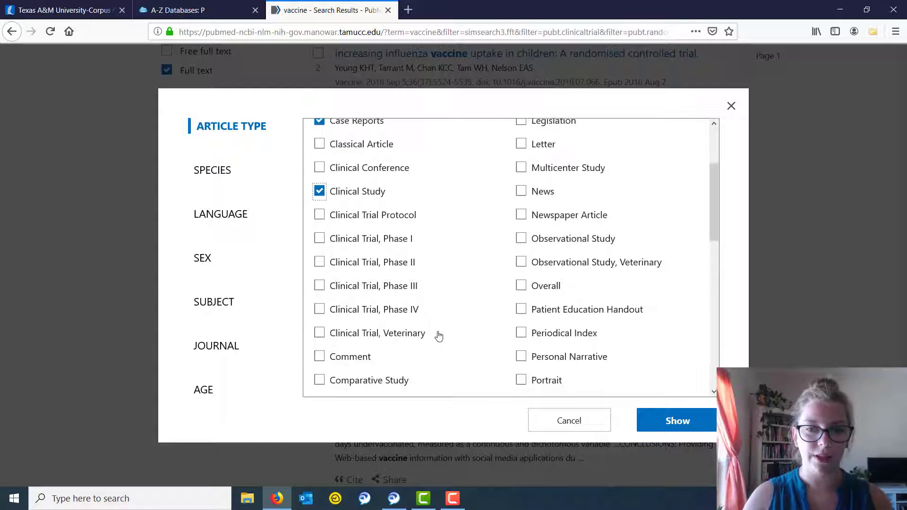
scroll(439, 336, down, 5)
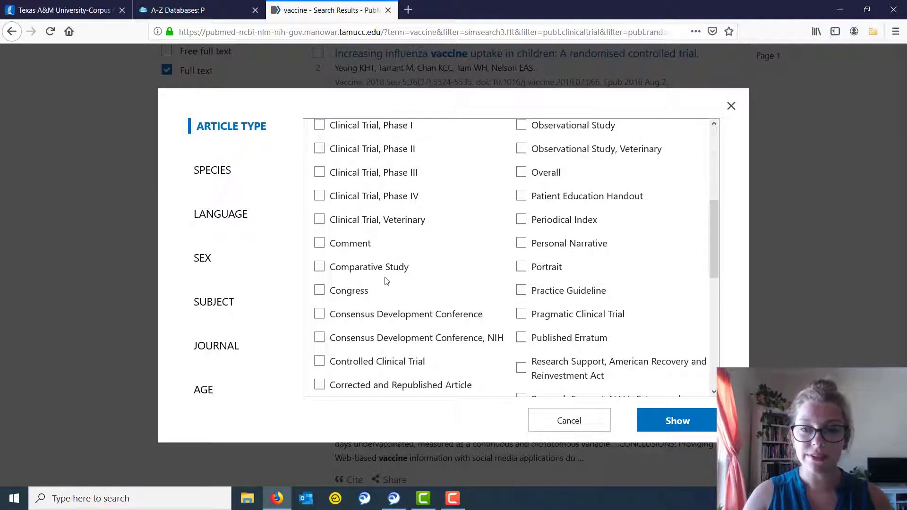
scroll(385, 281, down, 4)
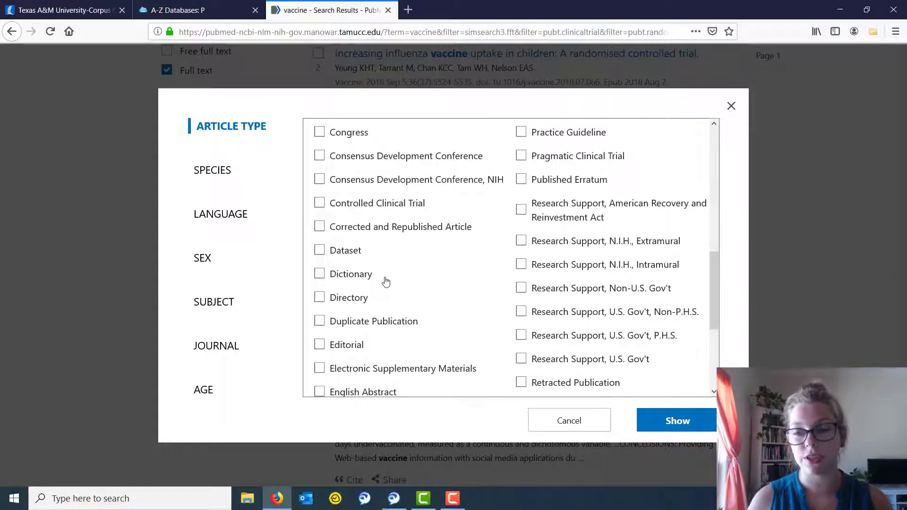
click(669, 419)
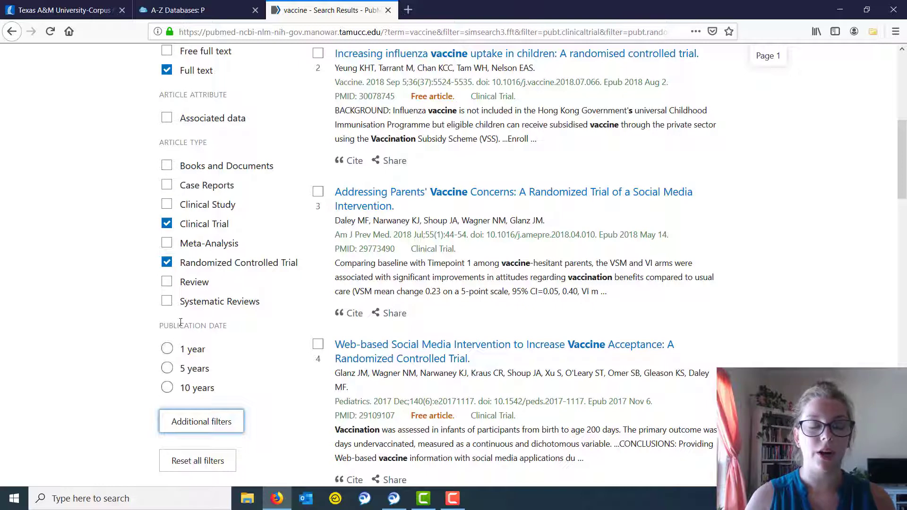
Apply the Case Reports filter, bringing the vaccine results to 20,071
click(166, 185)
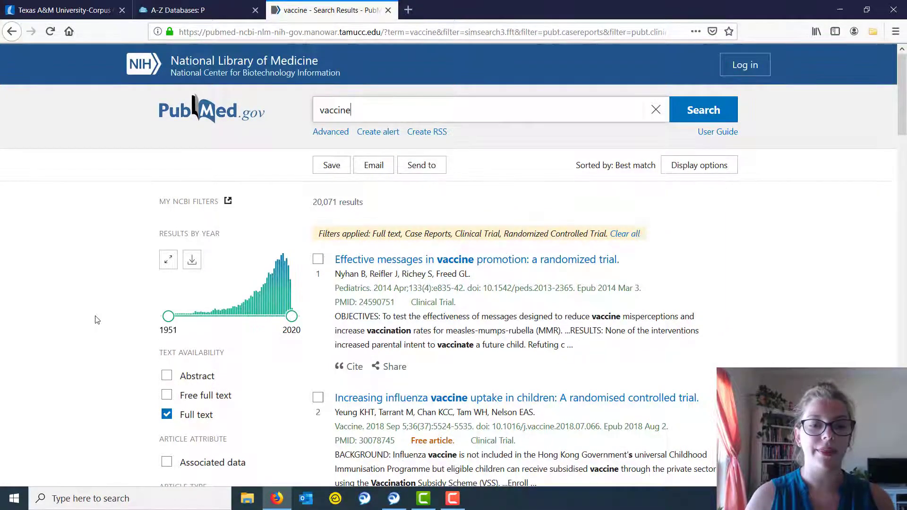
scroll(97, 320, down, 4)
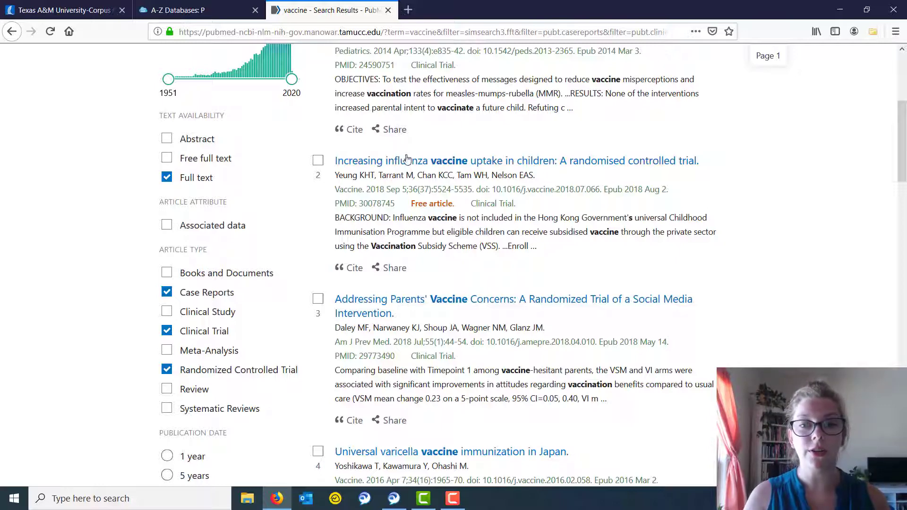
Open 'Increasing Influenza Vaccine Uptake in Children: A Randomised Controlled Trial' and read its abstract
click(429, 168)
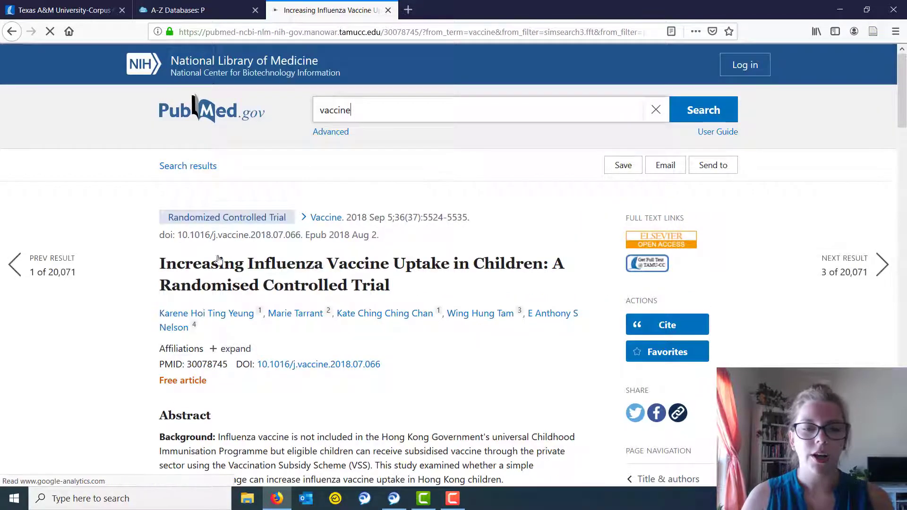
scroll(118, 343, down, 3)
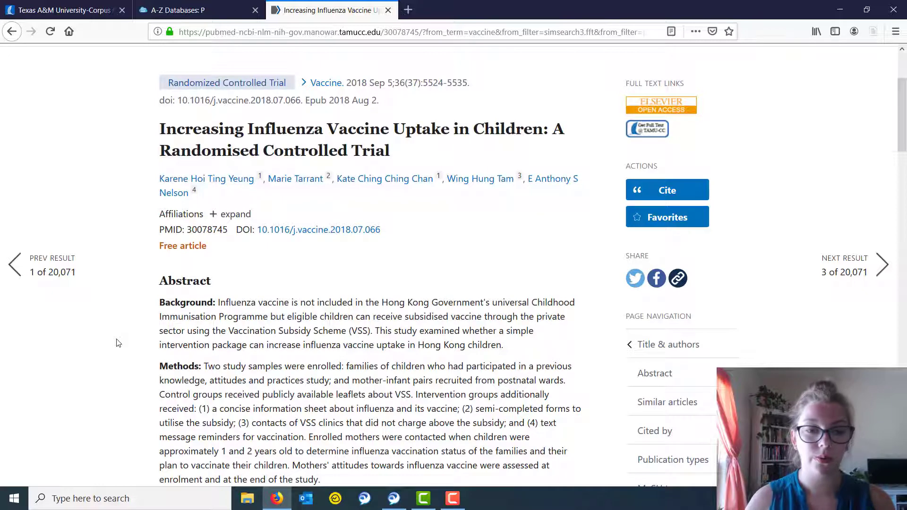
scroll(117, 341, down, 2)
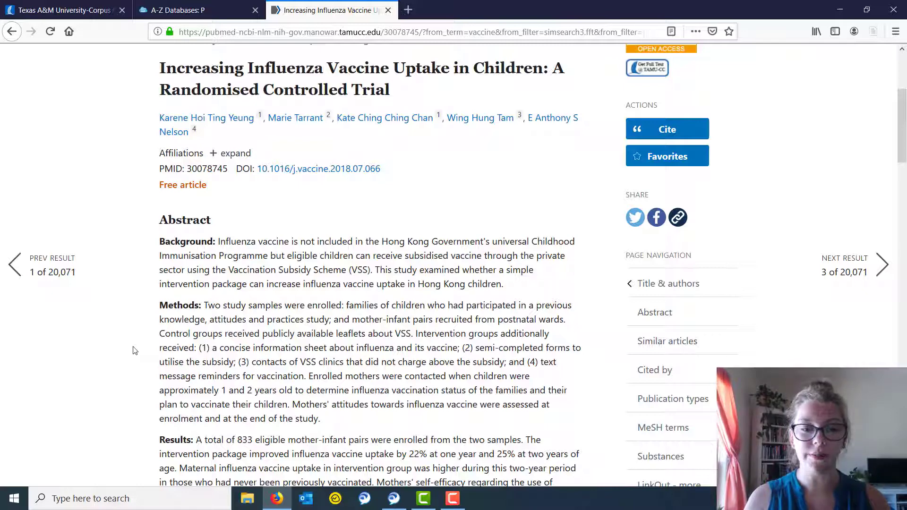
scroll(133, 350, up, 3)
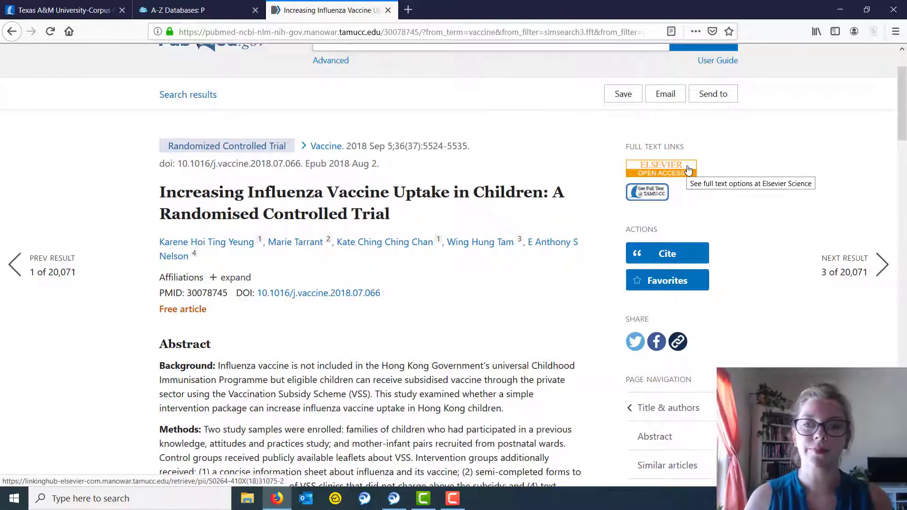
Open the trial's Elsevier open-access full text in Vaccine (2018) on ScienceDirect
click(688, 170)
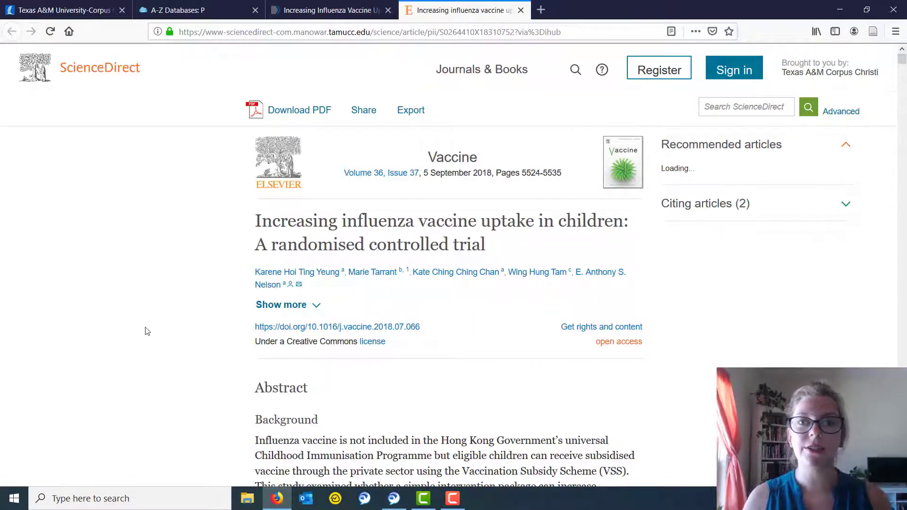
scroll(156, 328, down, 3)
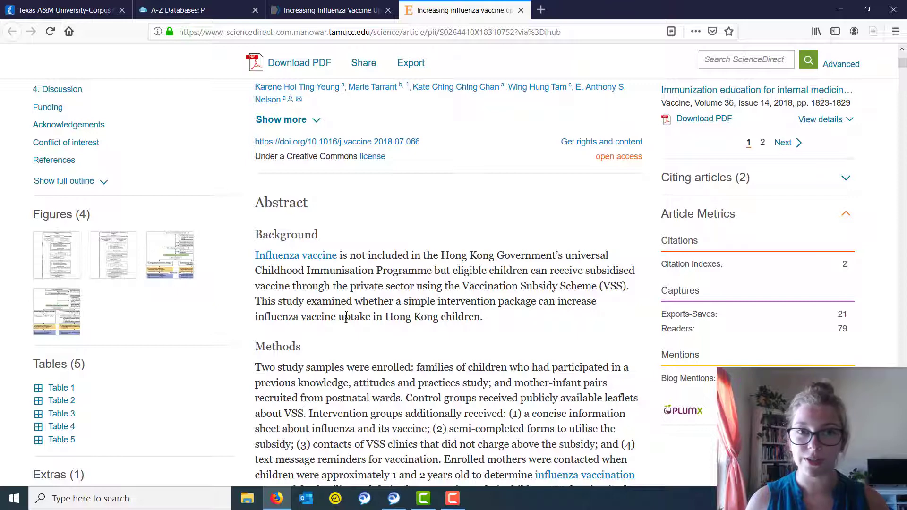
scroll(346, 316, up, 4)
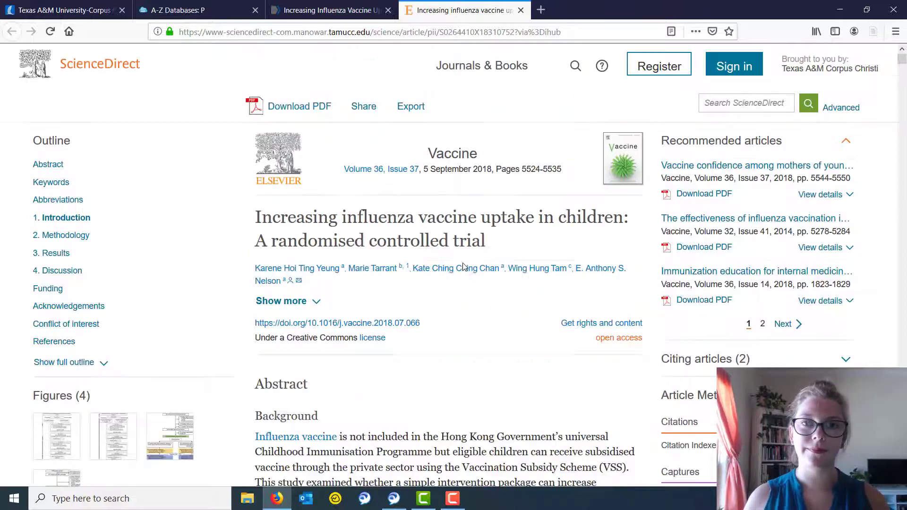